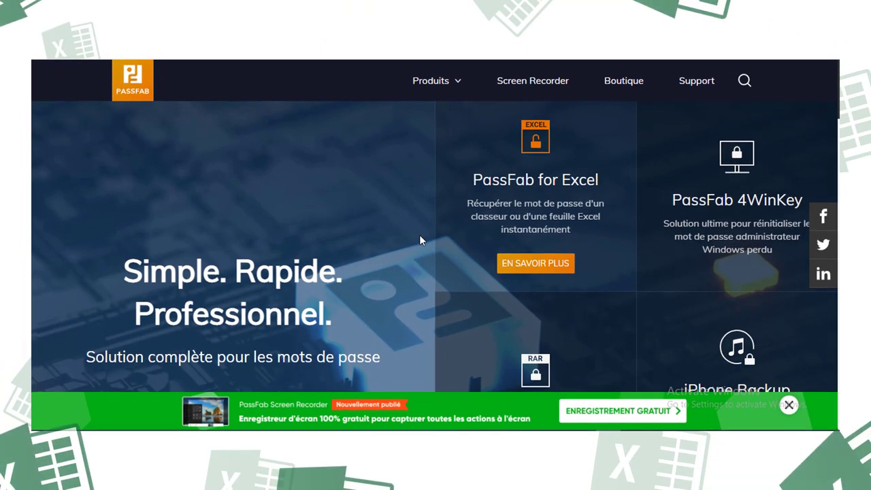
Step: Scroll the French PassFab homepage and reveal the Produits menu listing PassFab for Excel
{"action": "scroll", "coordinate": [419, 261], "scroll_direction": "down", "scroll_amount": 5}
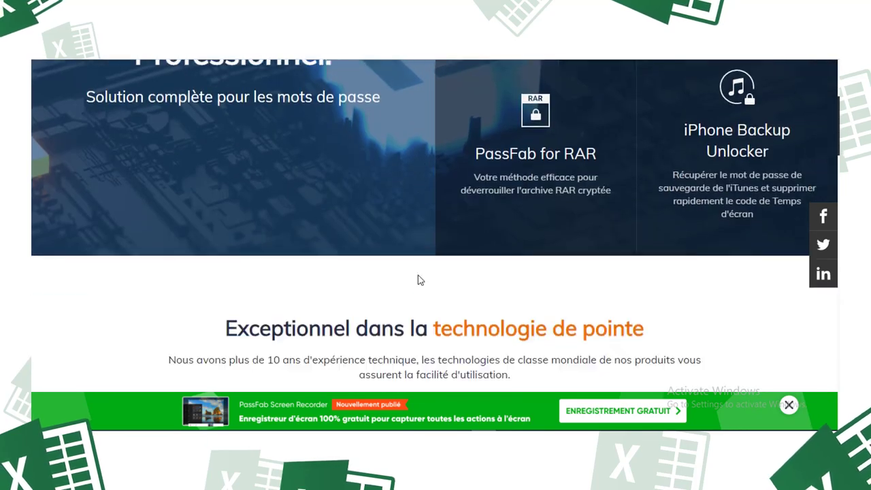
{"action": "scroll", "coordinate": [418, 262], "scroll_direction": "up", "scroll_amount": 4}
{"action": "scroll", "coordinate": [417, 262], "scroll_direction": "down", "scroll_amount": 10}
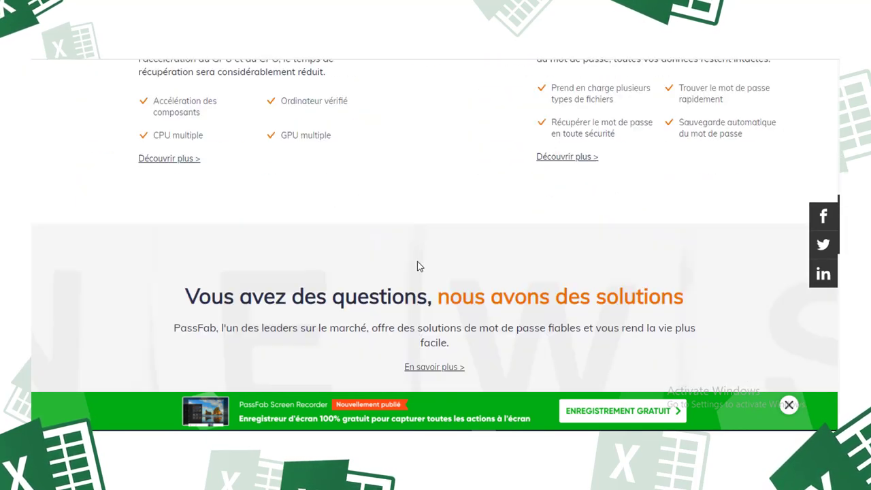
{"action": "scroll", "coordinate": [417, 260], "scroll_direction": "up", "scroll_amount": 5}
{"action": "scroll", "coordinate": [417, 248], "scroll_direction": "up", "scroll_amount": 5}
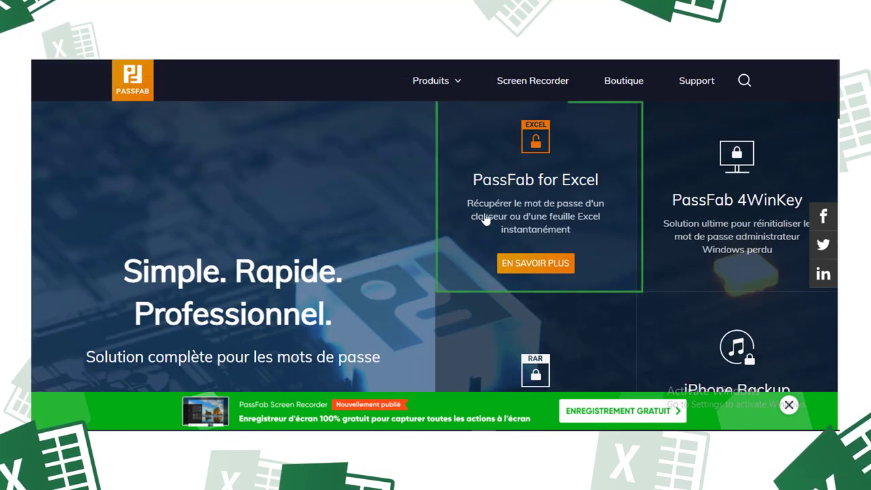
{"action": "mouse_move", "coordinate": [434, 82]}
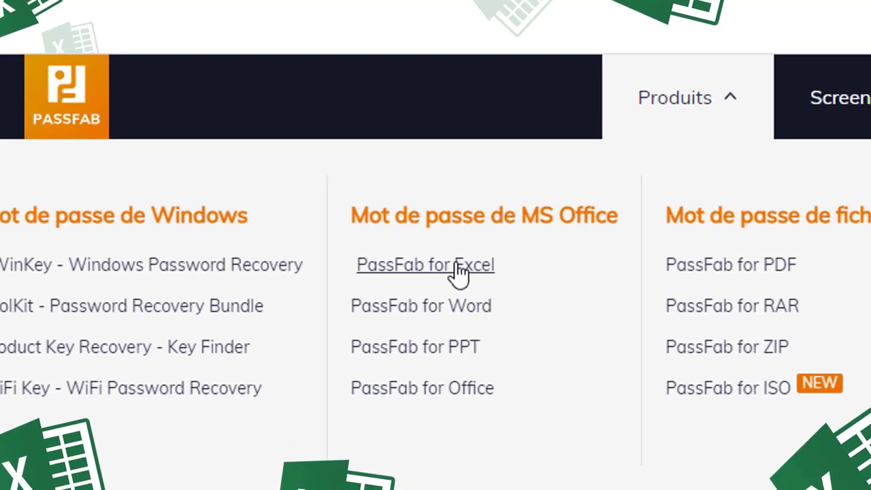
Step: Go to the PassFab for Excel product page and start its ESSAI GRATUIT free trial
{"action": "left_click", "coordinate": [460, 273]}
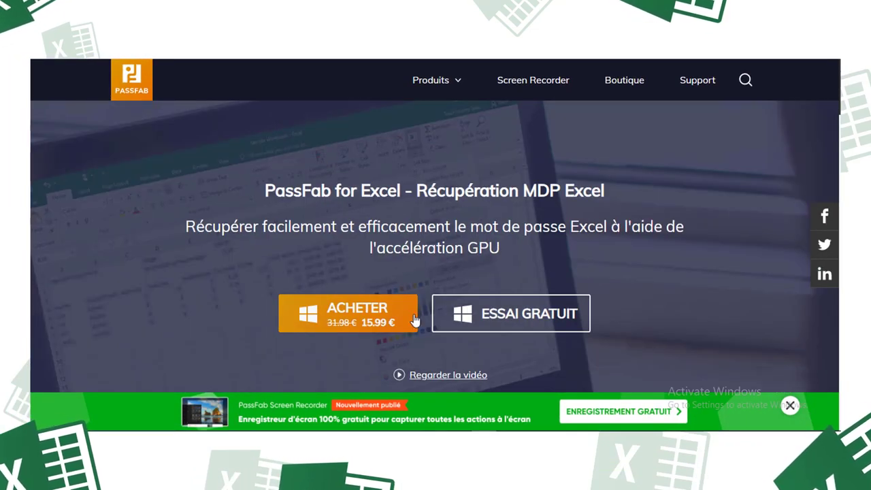
{"action": "scroll", "coordinate": [429, 195], "scroll_direction": "down", "scroll_amount": 1}
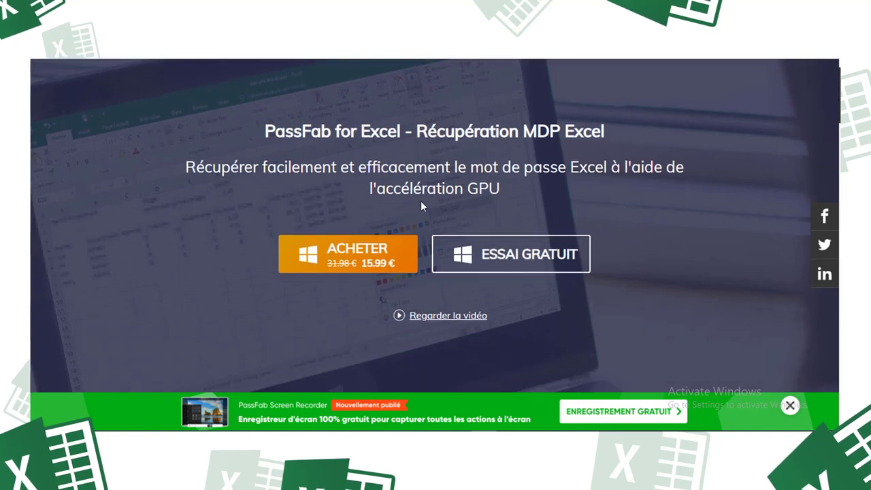
{"action": "scroll", "coordinate": [498, 181], "scroll_direction": "up", "scroll_amount": 1}
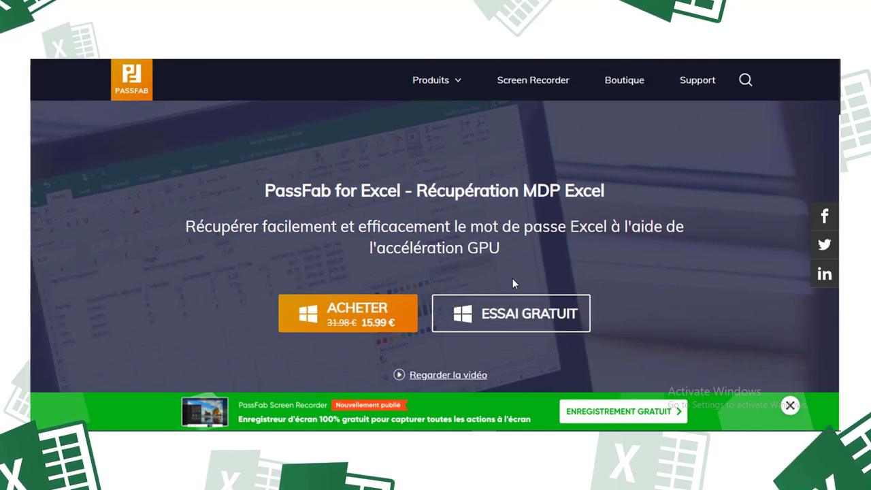
{"action": "left_click", "coordinate": [522, 313]}
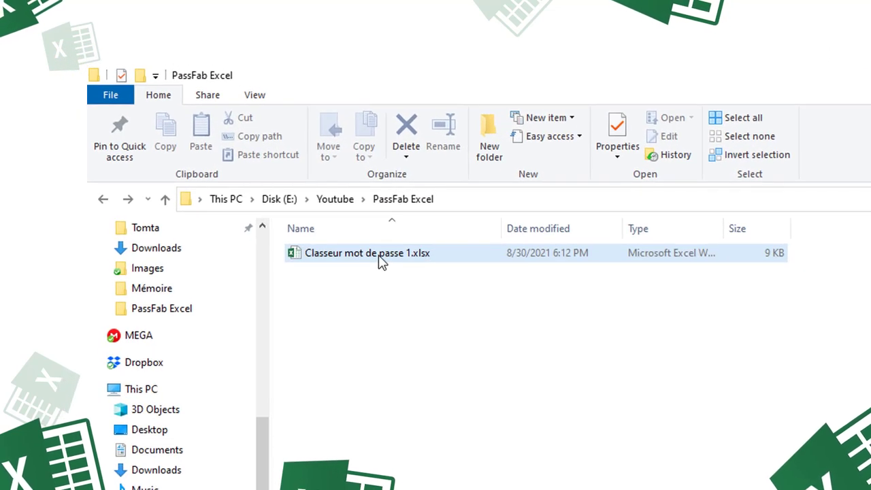
Step: Open Classeur mot de passe 1.xlsx in Excel from the PassFab Excel folder on Disk (E:)
{"action": "left_click", "coordinate": [359, 244]}
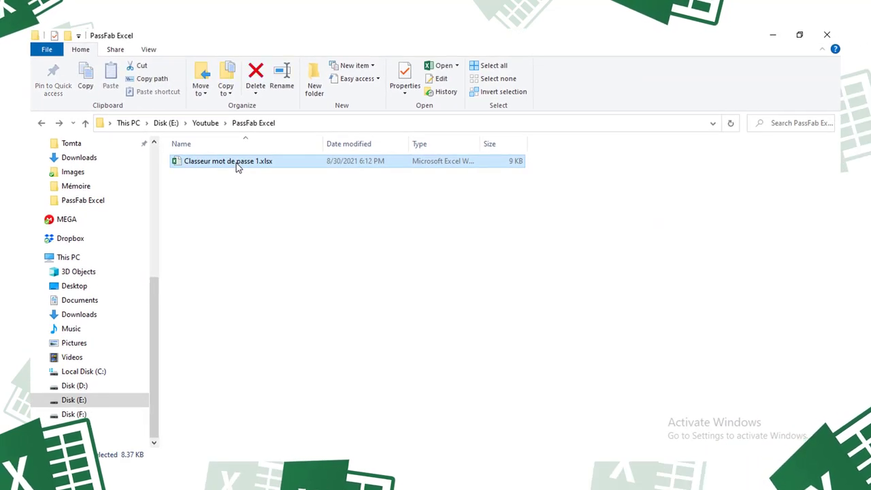
{"action": "double_click", "coordinate": [238, 163]}
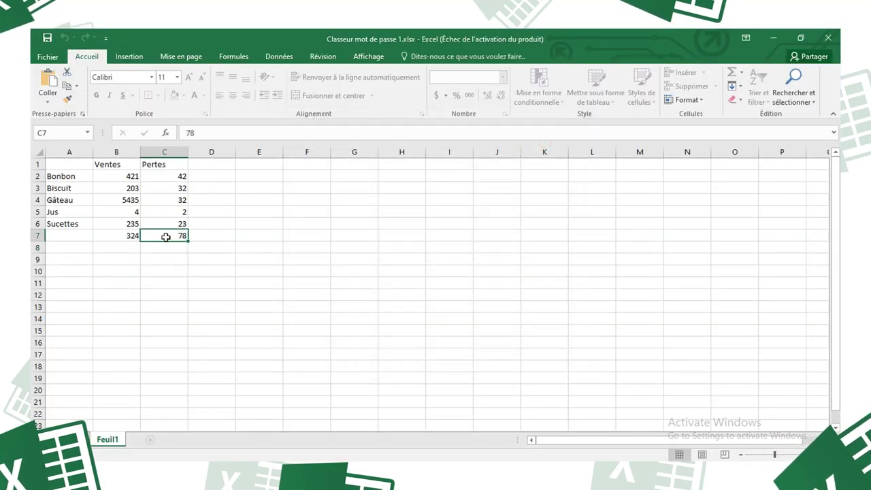
Step: Try editing cell C7, dismiss the protected-sheet warning, and show the Révision commands
{"action": "double_click", "coordinate": [166, 237]}
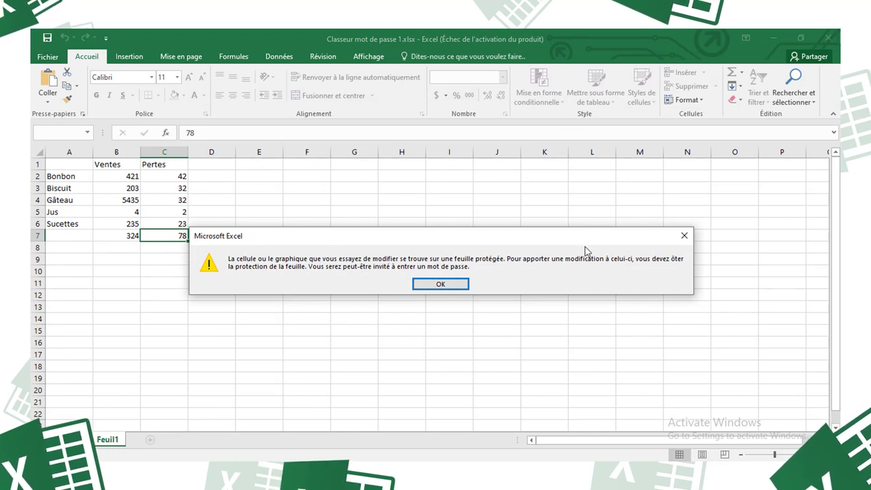
{"action": "left_click", "coordinate": [441, 285]}
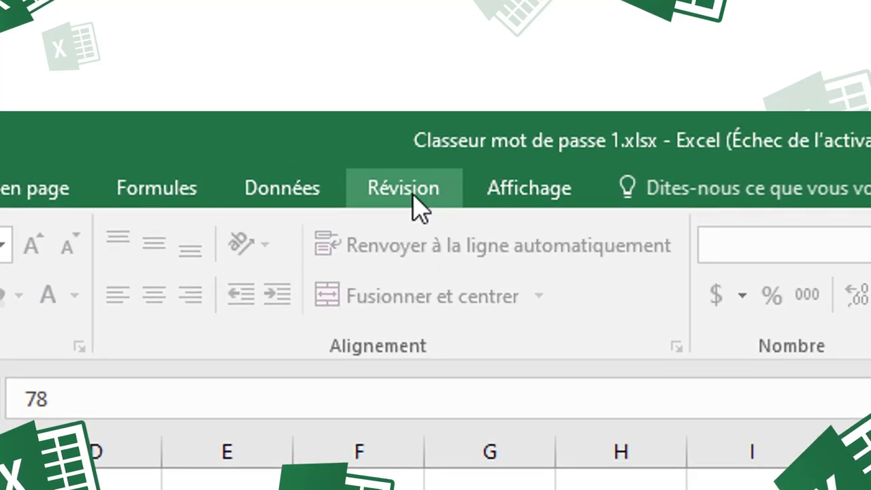
{"action": "left_click", "coordinate": [412, 194]}
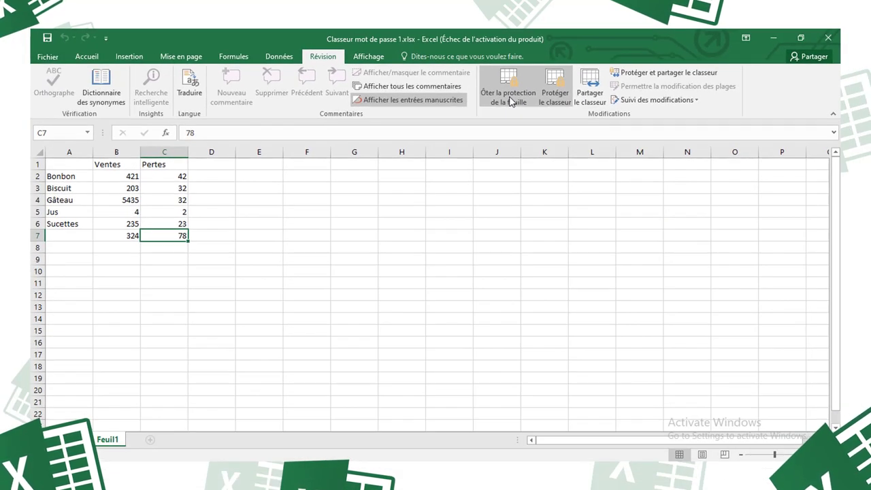
{"action": "left_click", "coordinate": [512, 99]}
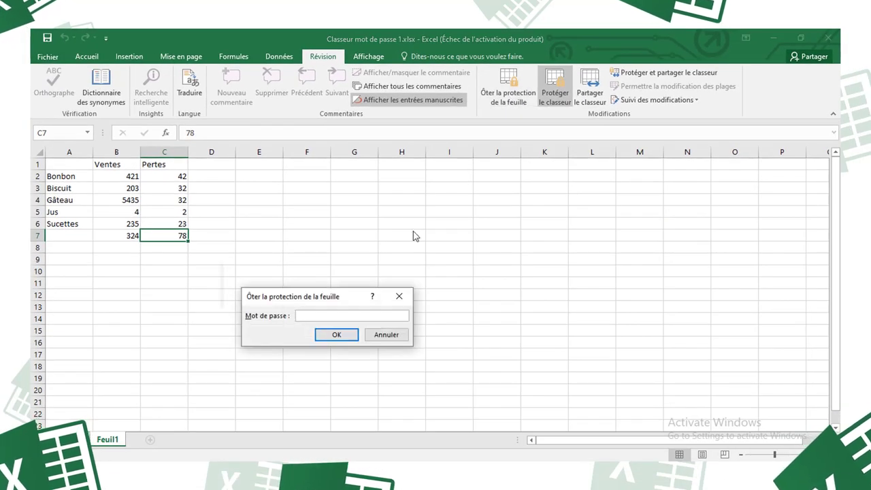
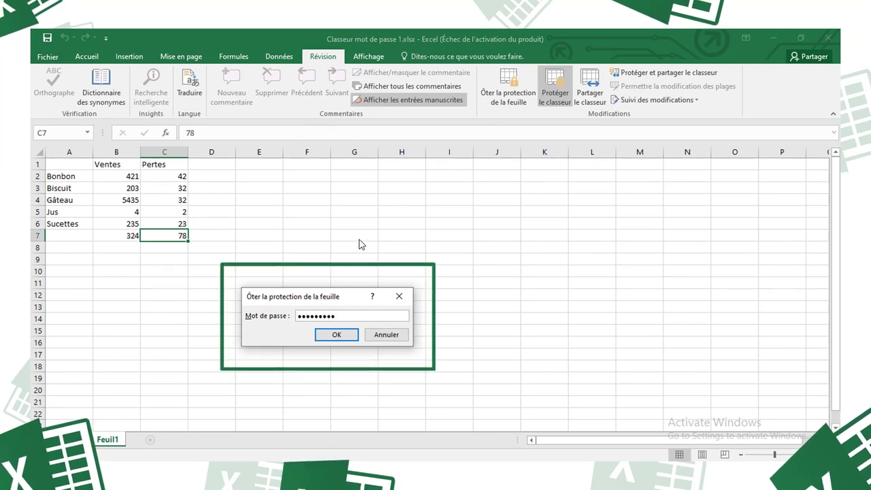
{"action": "left_click", "coordinate": [348, 335]}
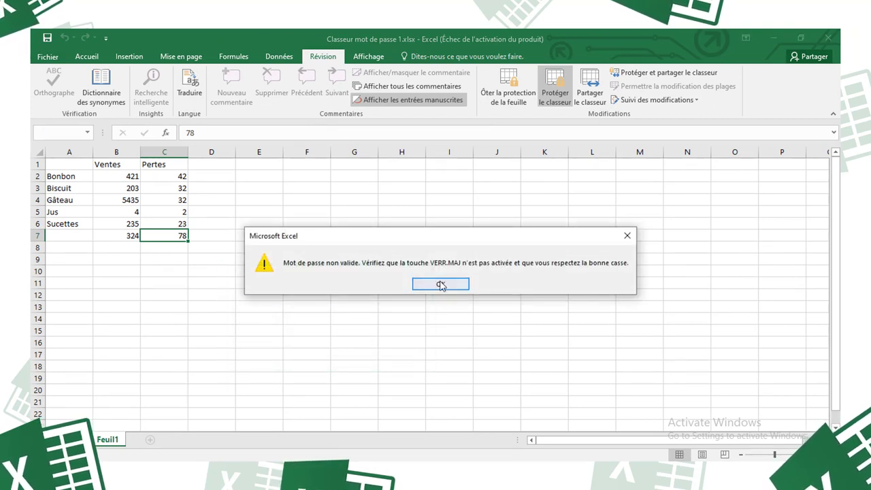
{"action": "left_click", "coordinate": [441, 284]}
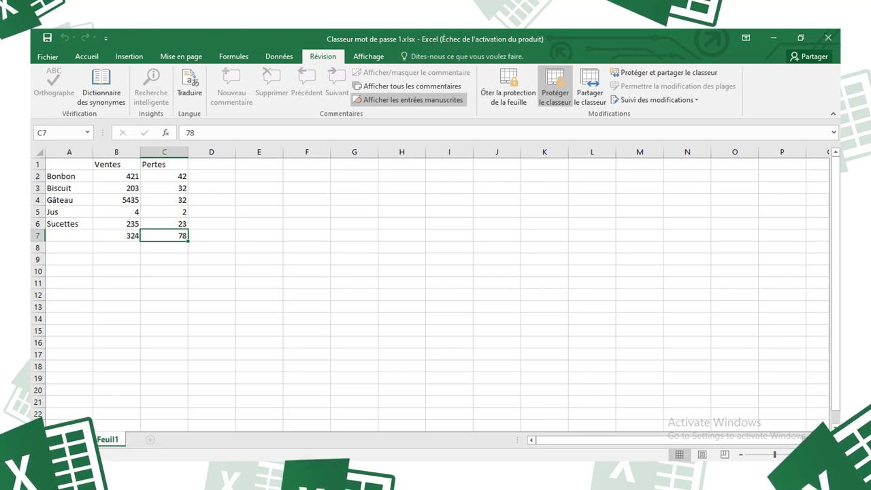
Step: Import Classeur mot de passe 1.xlsx into Enlever restriction Excel, remove its protection, and open the output folder
{"action": "mouse_move", "coordinate": [583, 456]}
{"action": "left_click", "coordinate": [583, 436]}
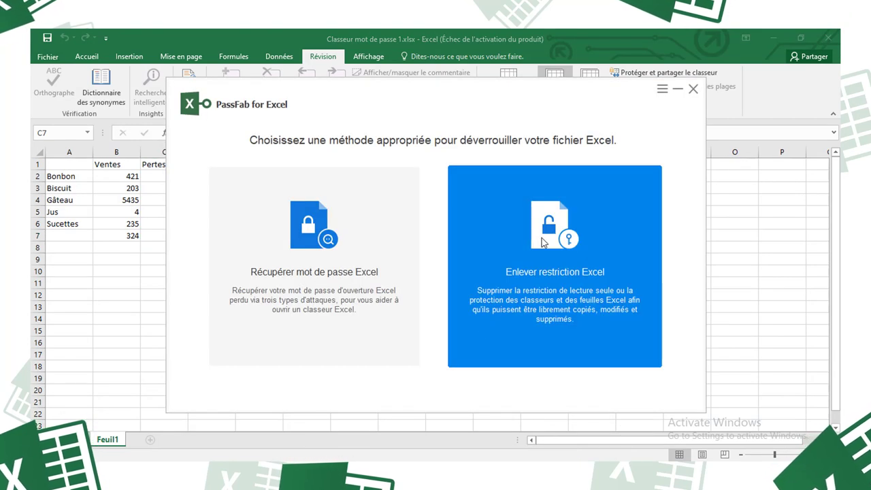
{"action": "left_click", "coordinate": [542, 242]}
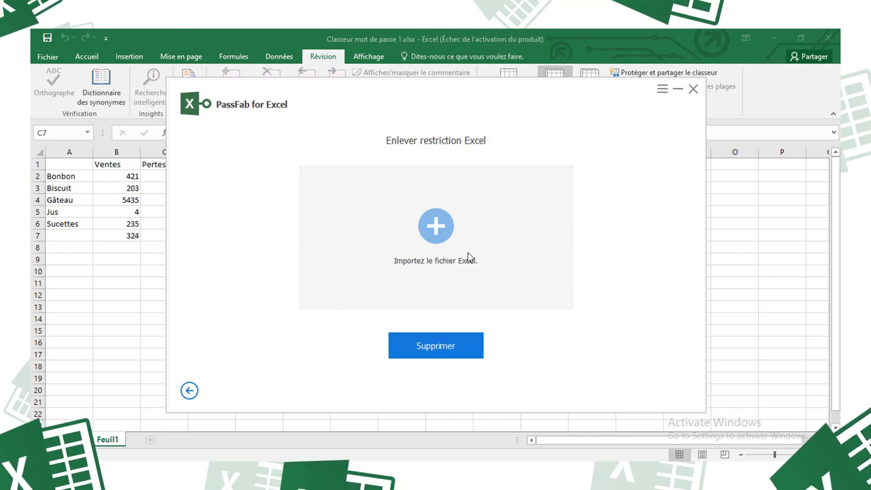
{"action": "left_click", "coordinate": [438, 233]}
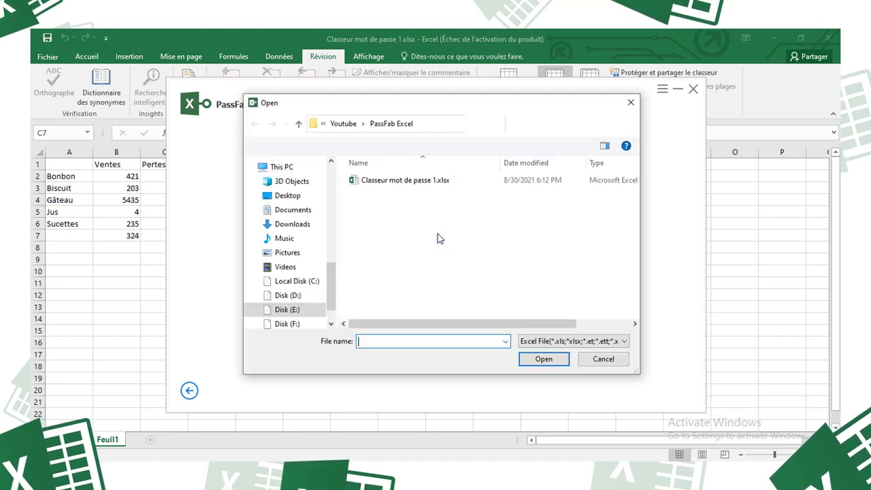
{"action": "left_click", "coordinate": [429, 182]}
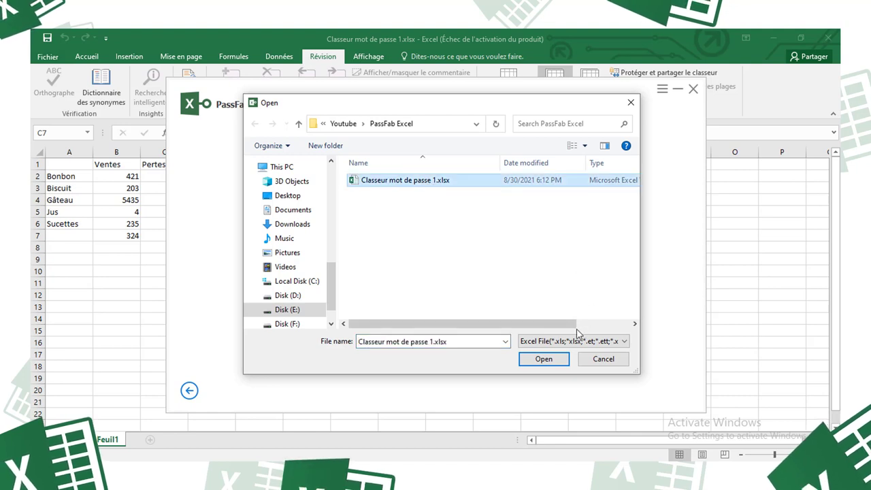
{"action": "left_click", "coordinate": [544, 359]}
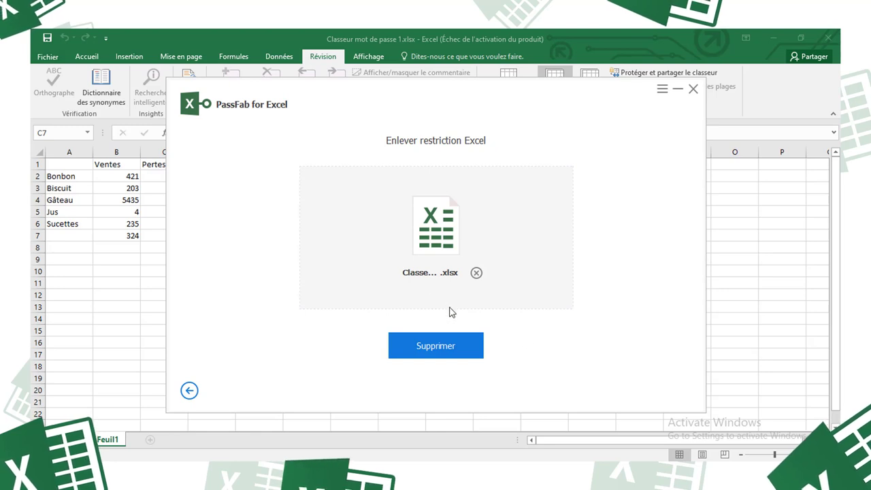
{"action": "left_click", "coordinate": [475, 352]}
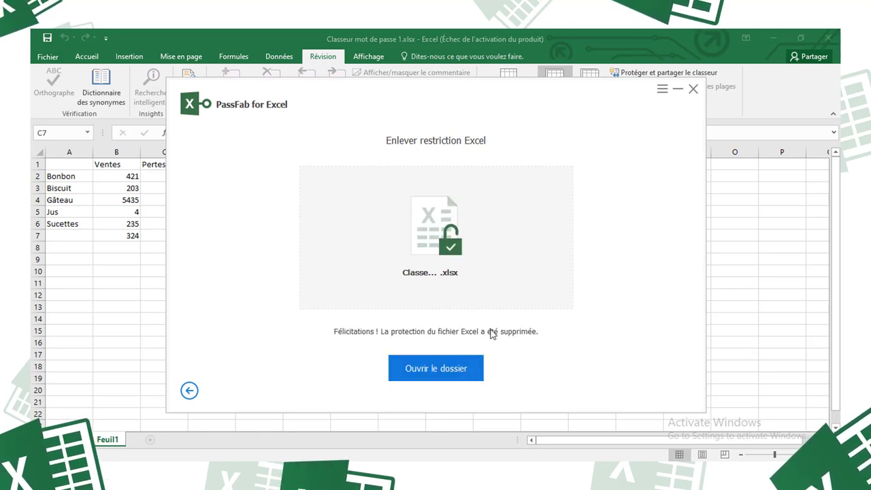
{"action": "left_click", "coordinate": [435, 370]}
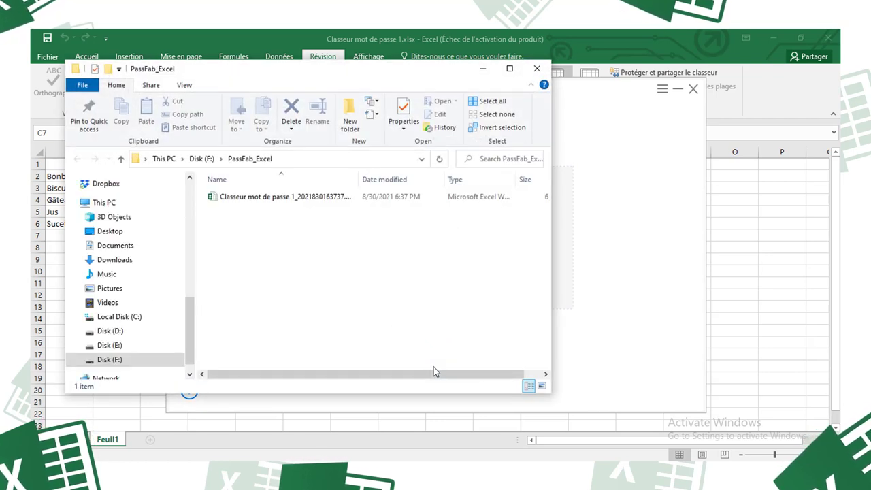
Step: Open Classeur mot de passe 1_2021830163737.xlsx from the PassFab_Excel folder in Excel
{"action": "left_click", "coordinate": [262, 200]}
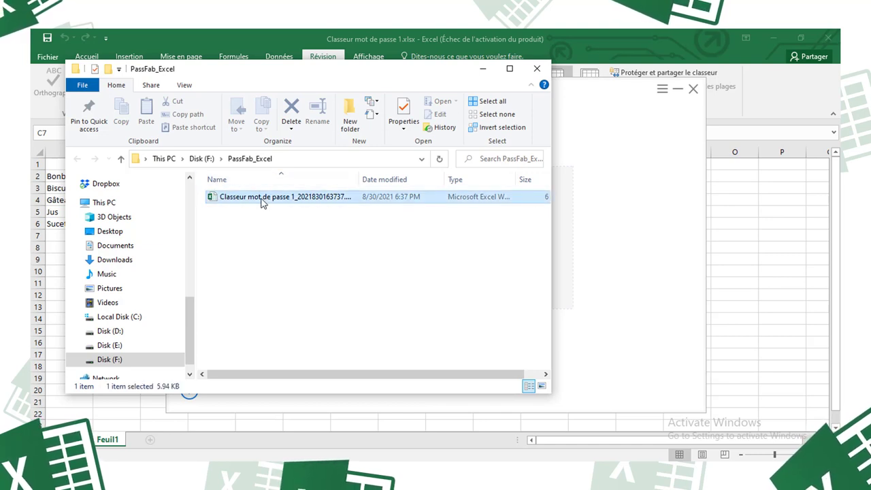
{"action": "double_click", "coordinate": [262, 201]}
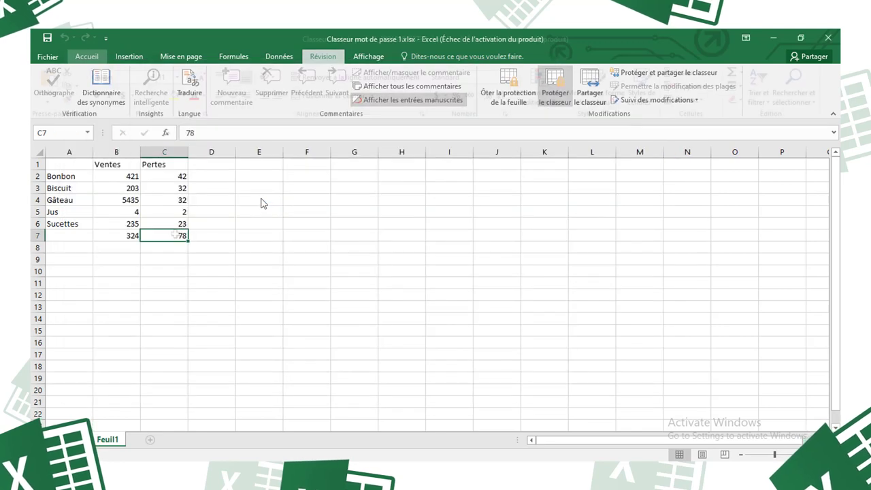
Step: Clear 78 from C7 and 5435 from B4, then select cell A3 (Biscuit)
{"action": "key", "text": "BackSpace"}
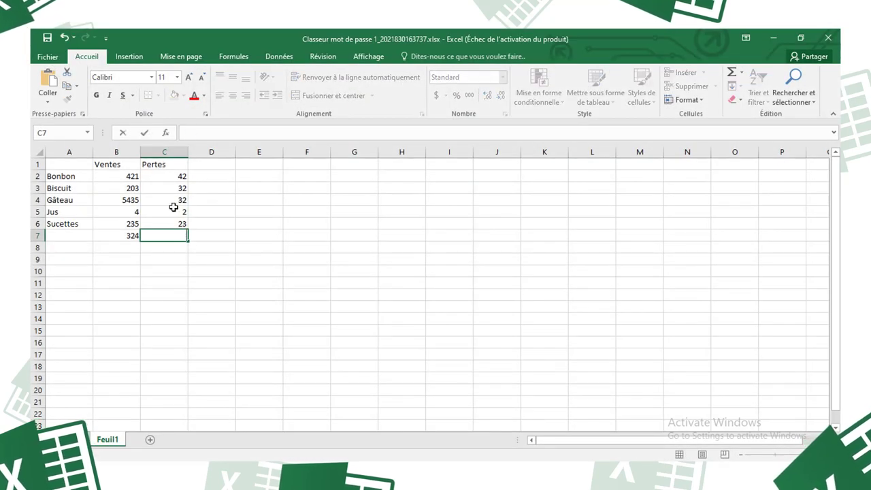
{"action": "left_click_drag", "start_coordinate": [170, 199], "coordinate": [169, 241]}
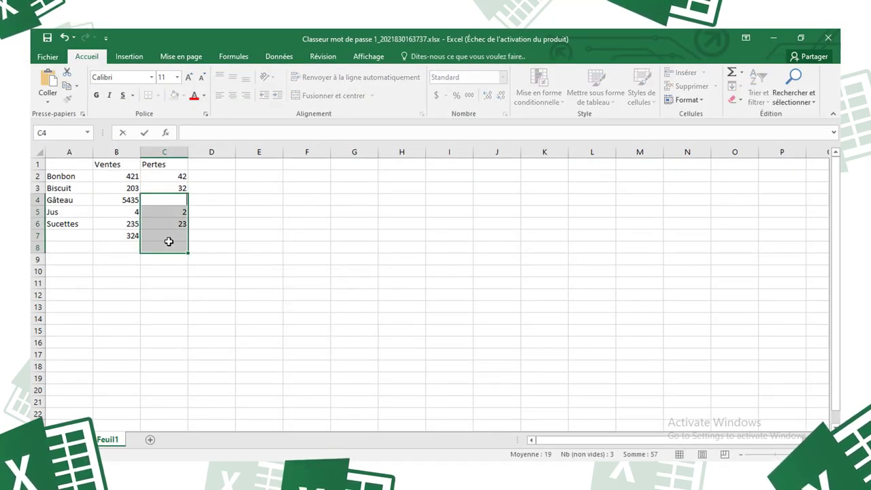
{"action": "left_click", "coordinate": [171, 236]}
{"action": "left_click", "coordinate": [116, 197]}
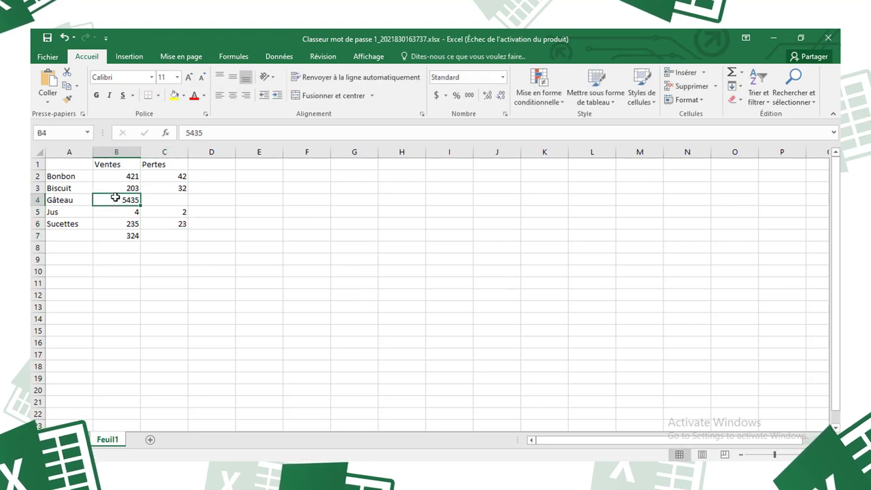
{"action": "key", "text": "Delete"}
{"action": "left_click", "coordinate": [61, 186]}
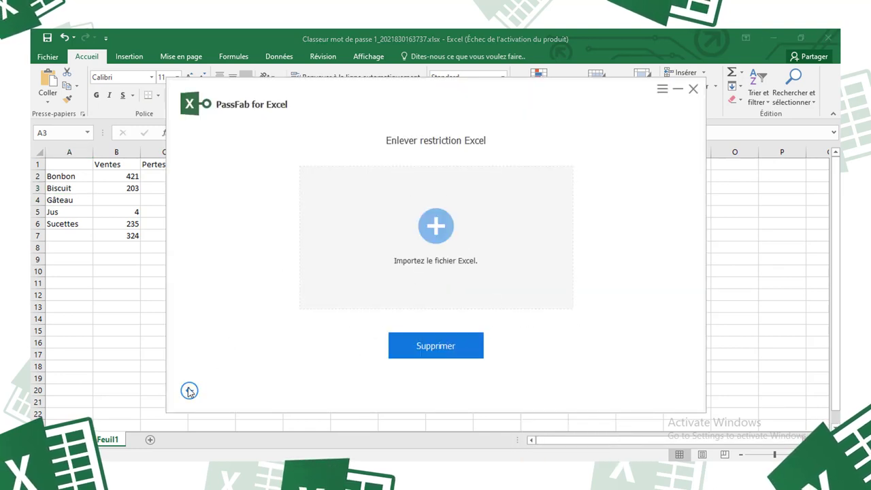
Step: Preview the Récupérer mot de passe Excel attack options, then return to the unlock-method choice
{"action": "left_click", "coordinate": [189, 391]}
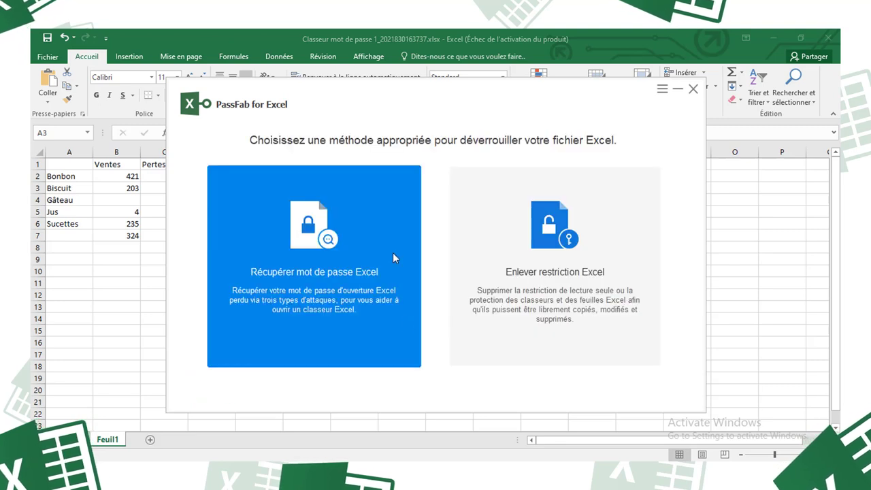
{"action": "left_click", "coordinate": [373, 245]}
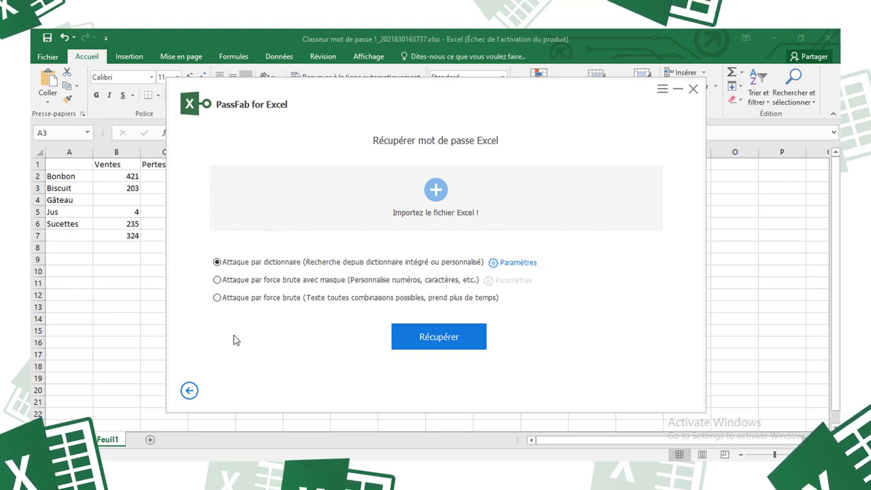
{"action": "left_click", "coordinate": [189, 391]}
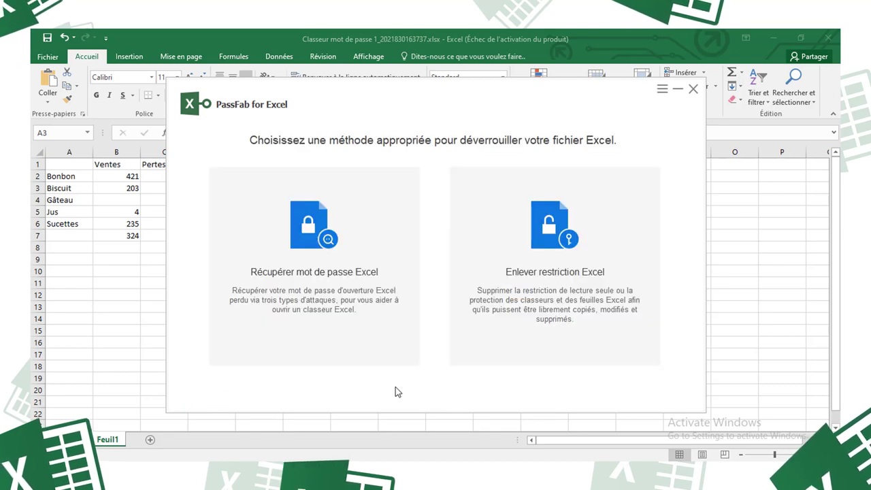